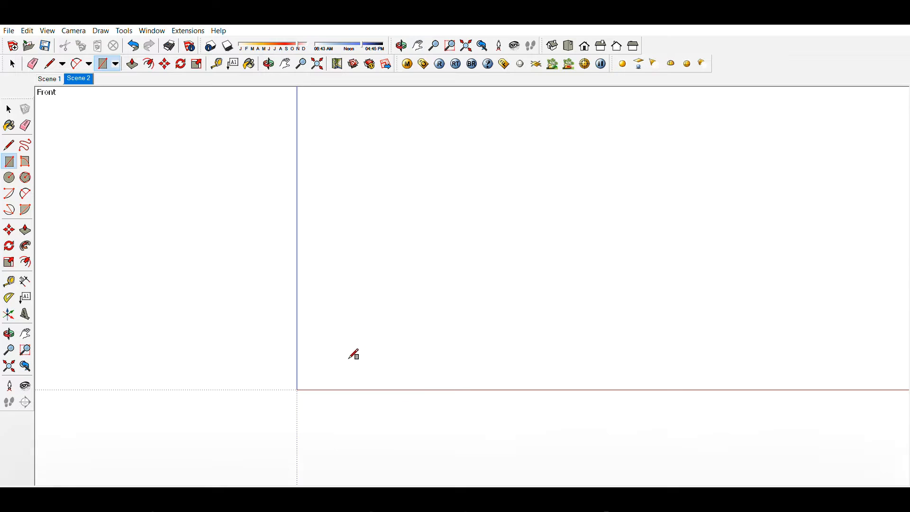
Step: Draw a 60 x 110 mm upright rectangle in the front view, above the red axis and beside the blue axis
left_click(344, 359)
left_click(475, 237)
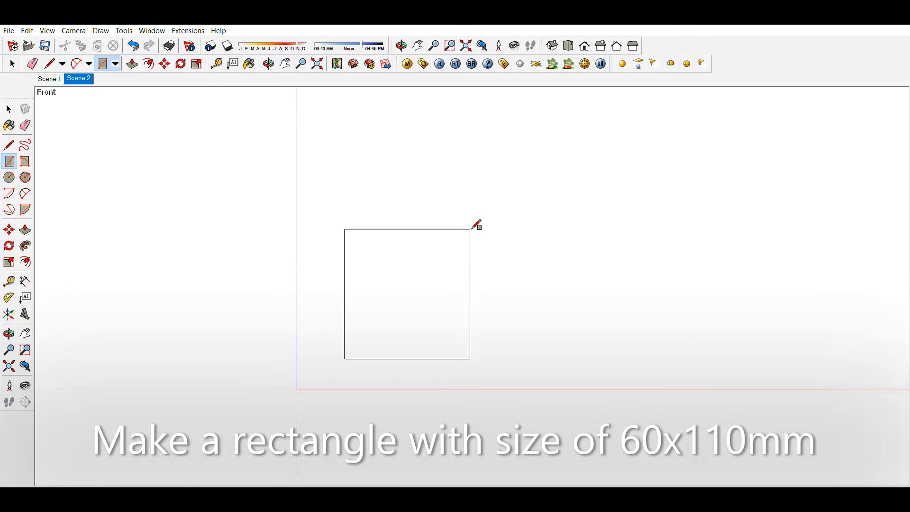
key("Return")
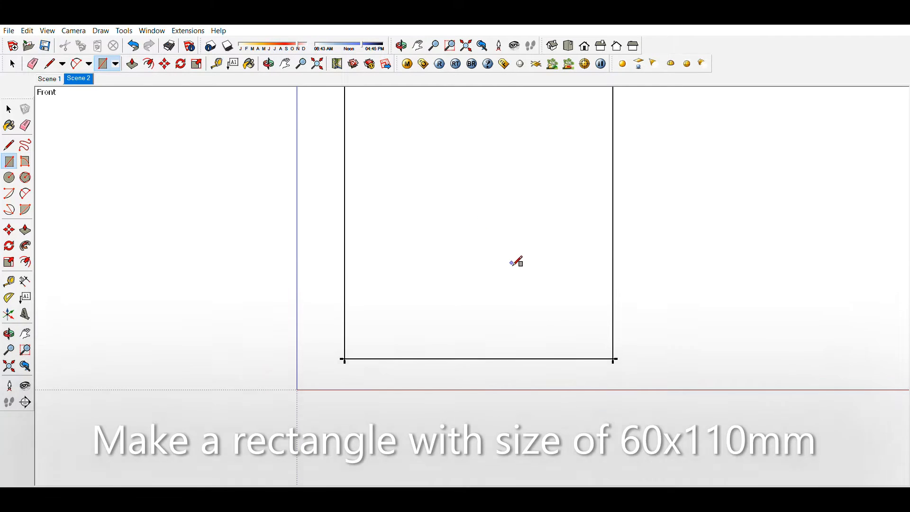
Step: Move the whole rectangle by the midpoint of its lower edge onto the axes origin
key("z")
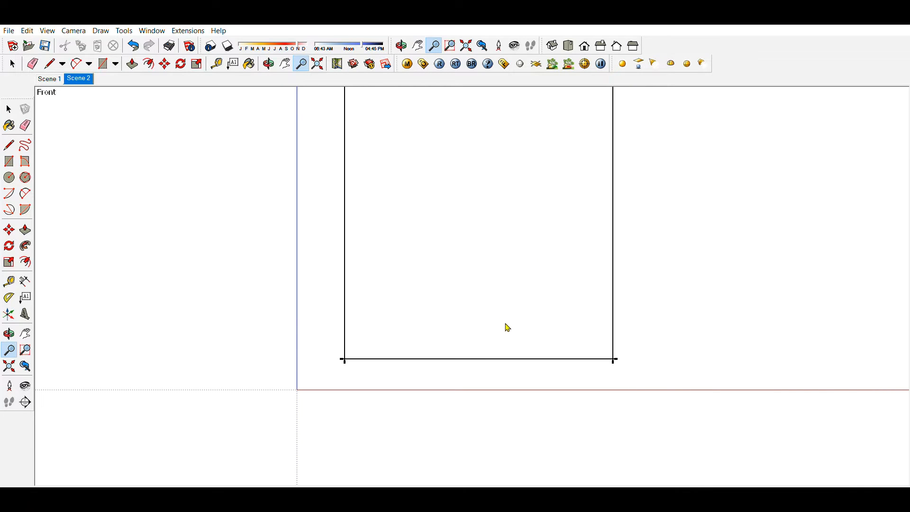
scroll(510, 327, "down", 1)
scroll(513, 319, "down", 1)
scroll(512, 317, "down", 1)
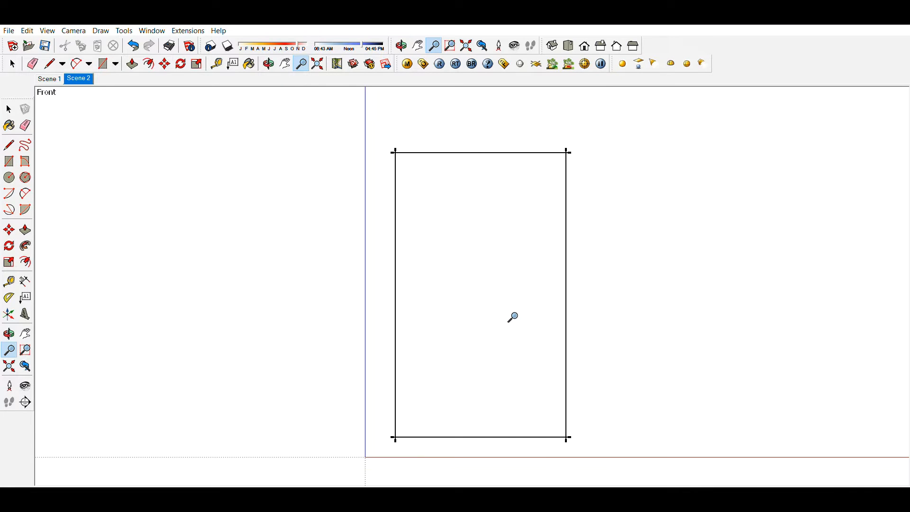
key("space")
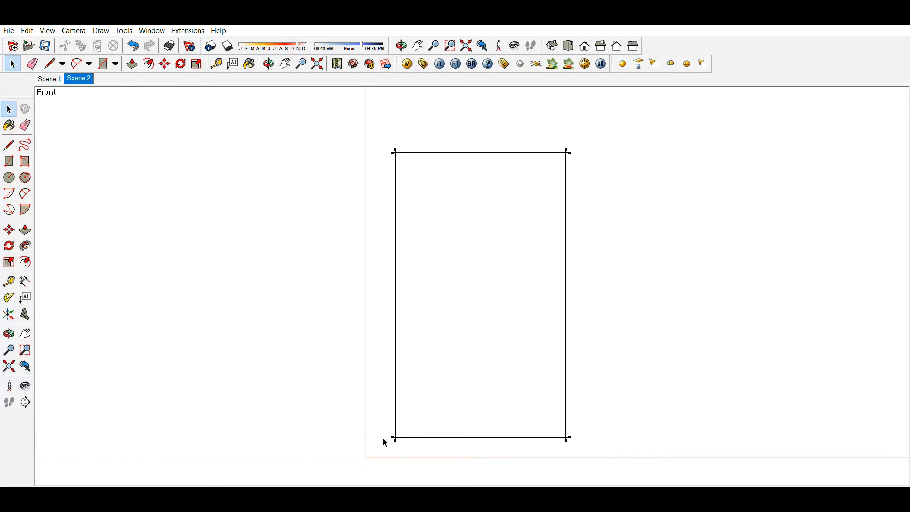
key("ctrl+a")
key("m")
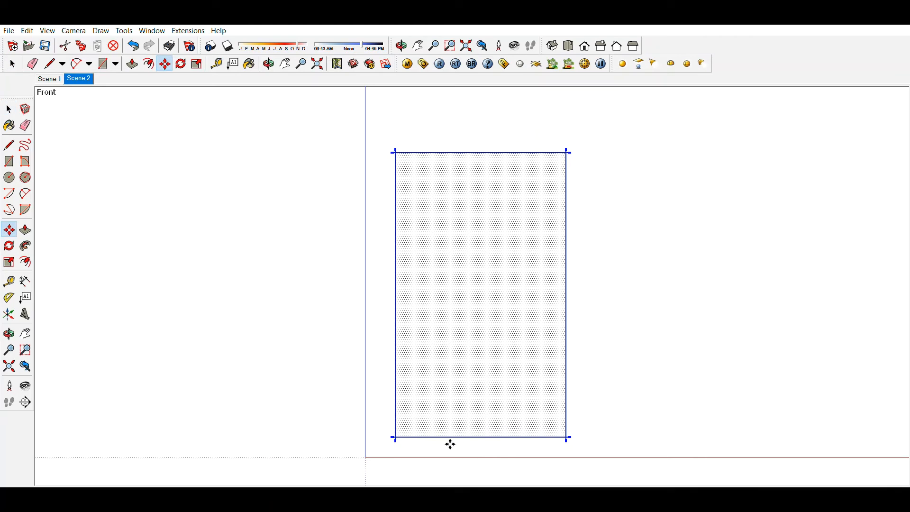
left_click(491, 432)
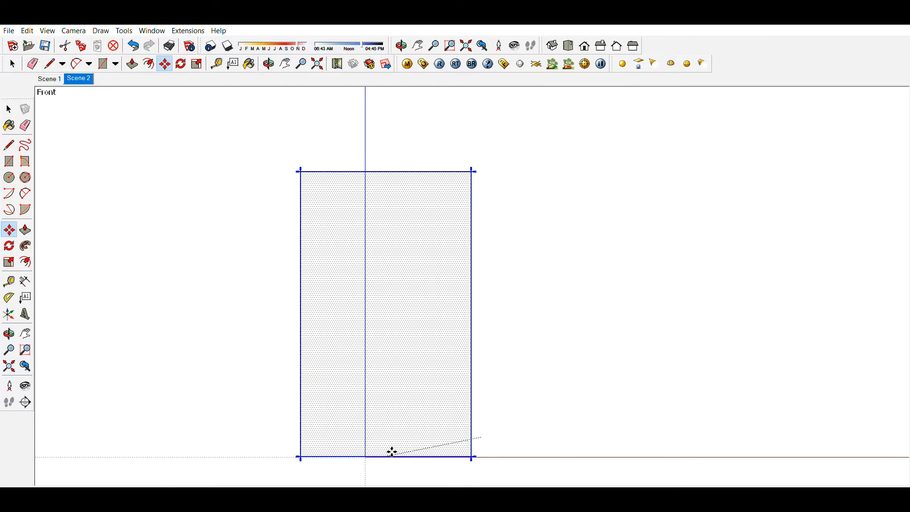
left_click(374, 449)
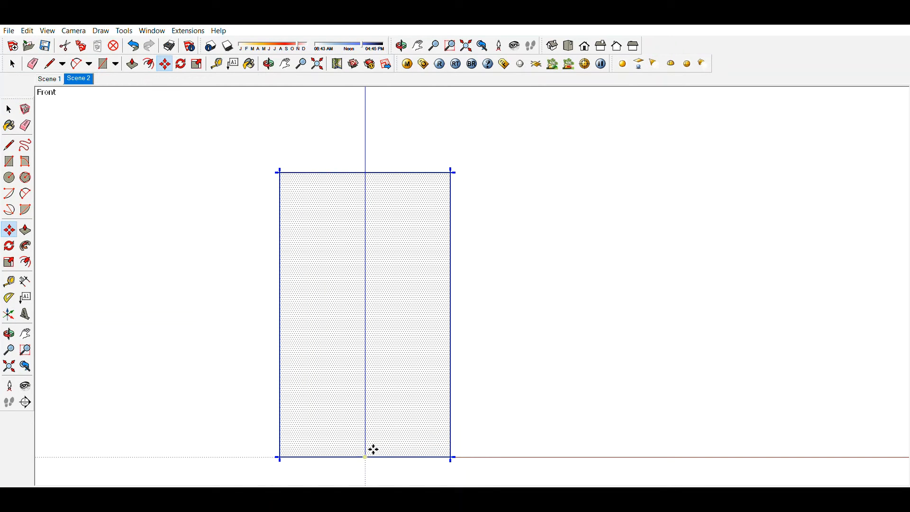
scroll(449, 414, "down", 1)
scroll(339, 432, "up", 2)
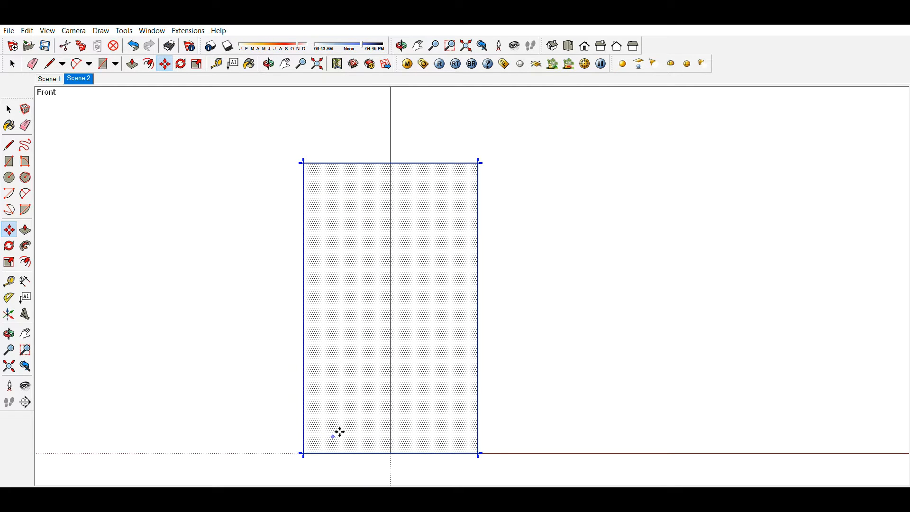
scroll(338, 426, "up", 1)
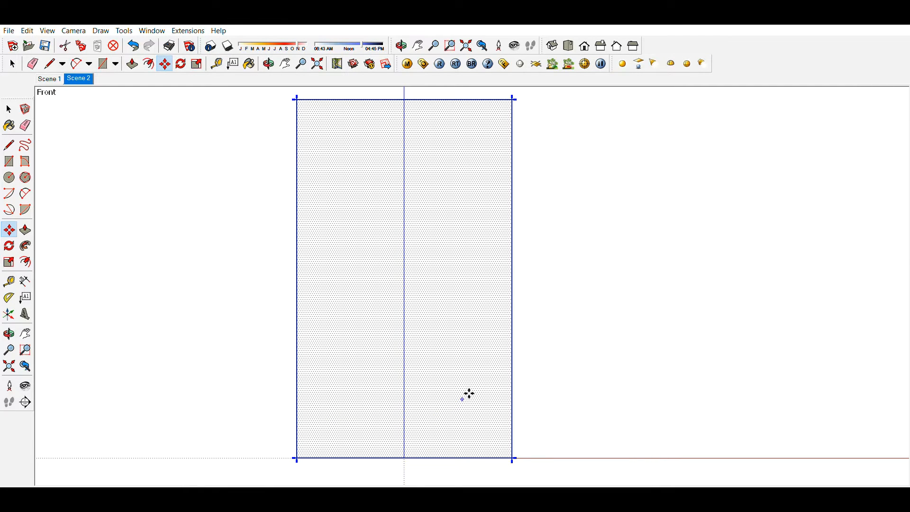
key("f")
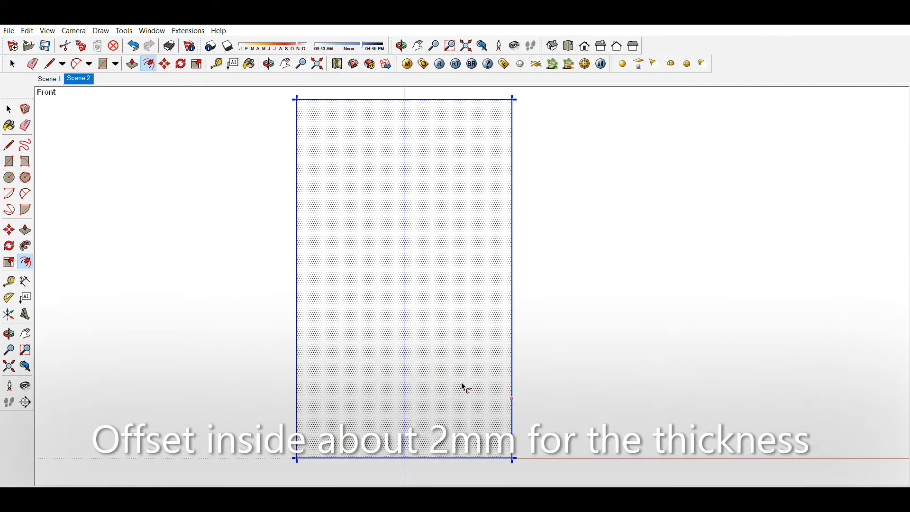
left_click(460, 381)
key("space")
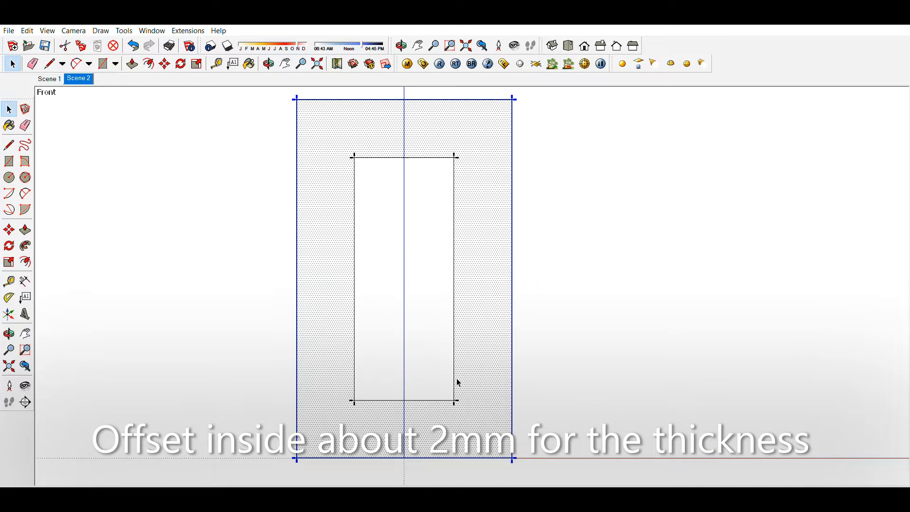
key("ctrl+z")
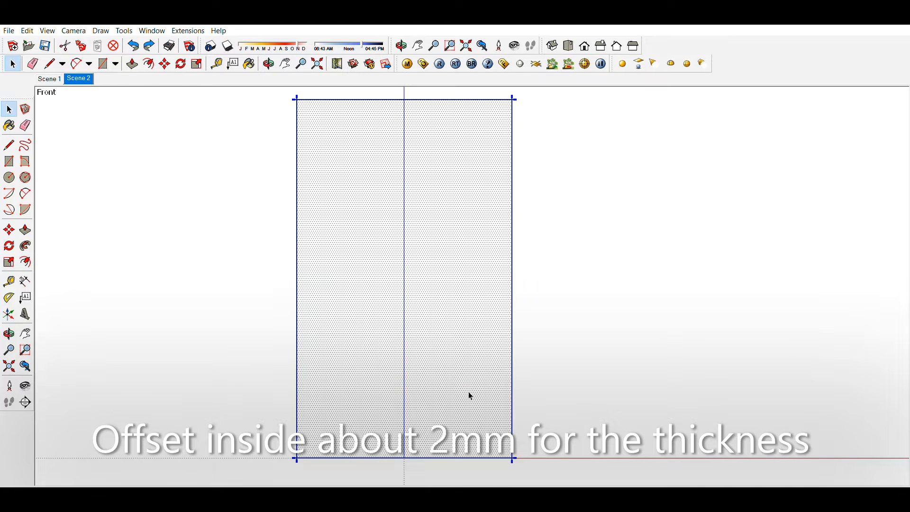
Step: Offset the rectangle face's outline inward by 2 mm for the wall thickness
left_click(578, 393)
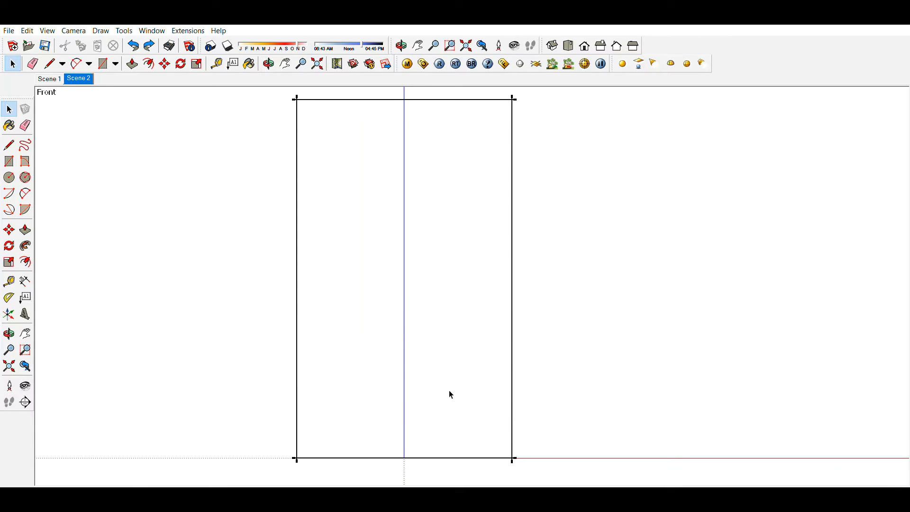
left_click(450, 393)
key("f")
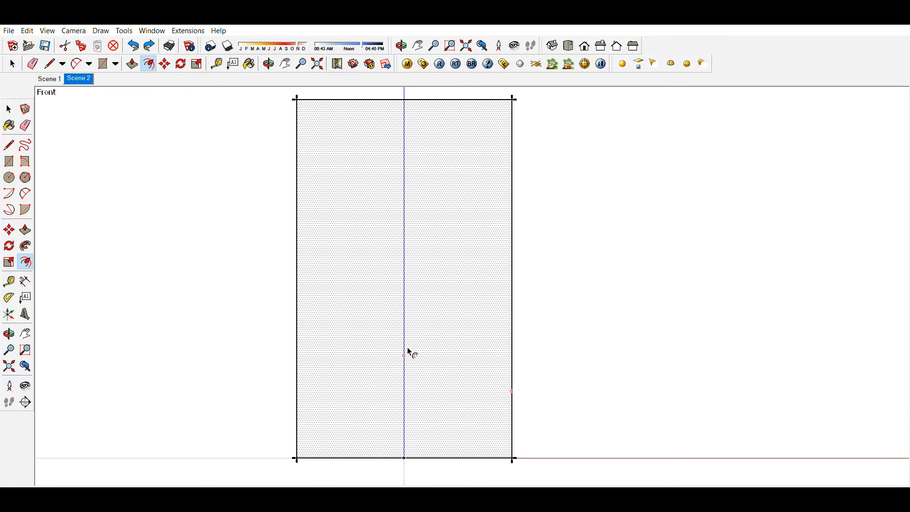
double_click(383, 347)
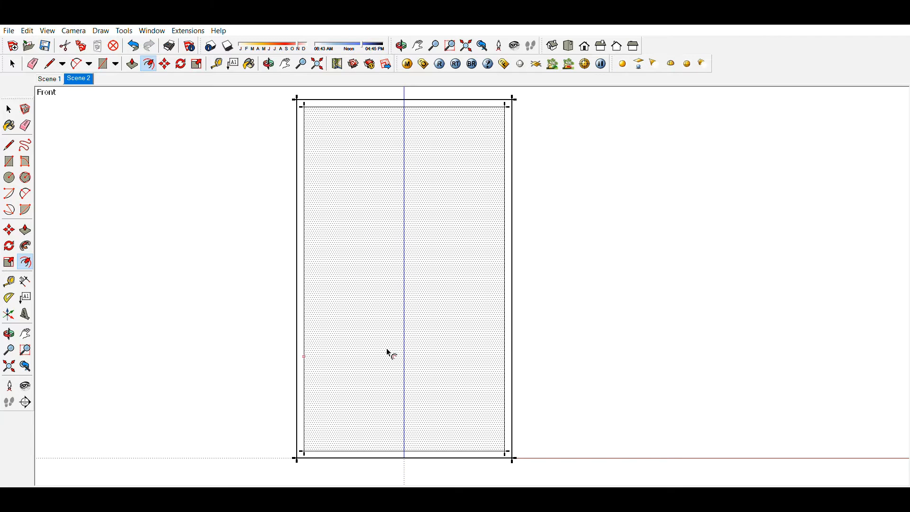
Step: Draw a vertical centre line from the midpoint of the outer upper edge down to the origin
key("l")
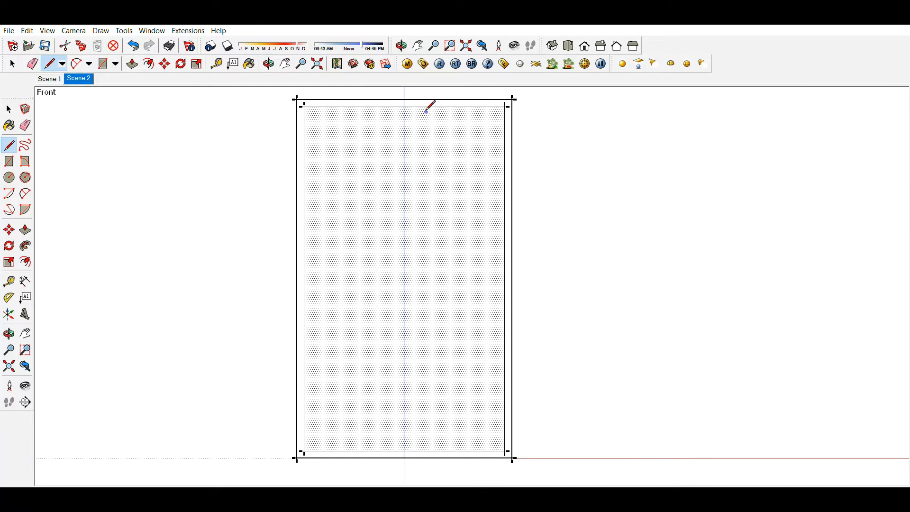
left_click(403, 100)
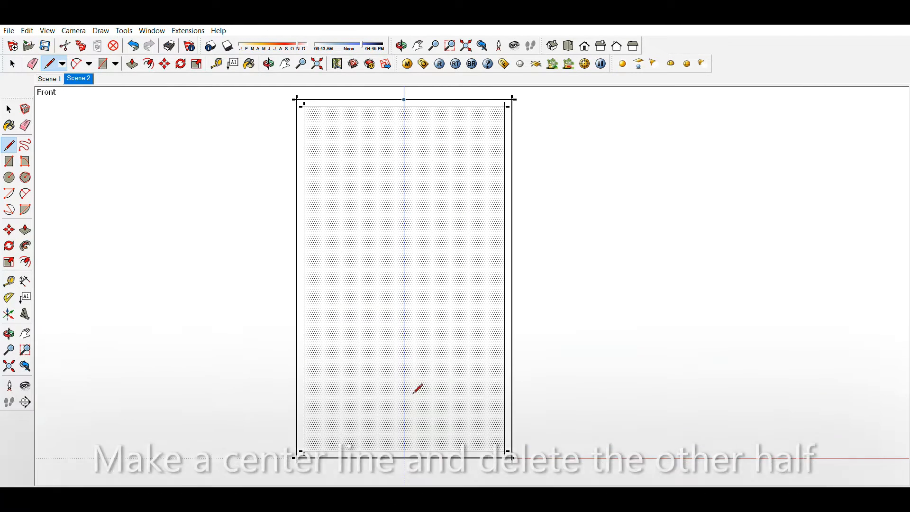
left_click(404, 458)
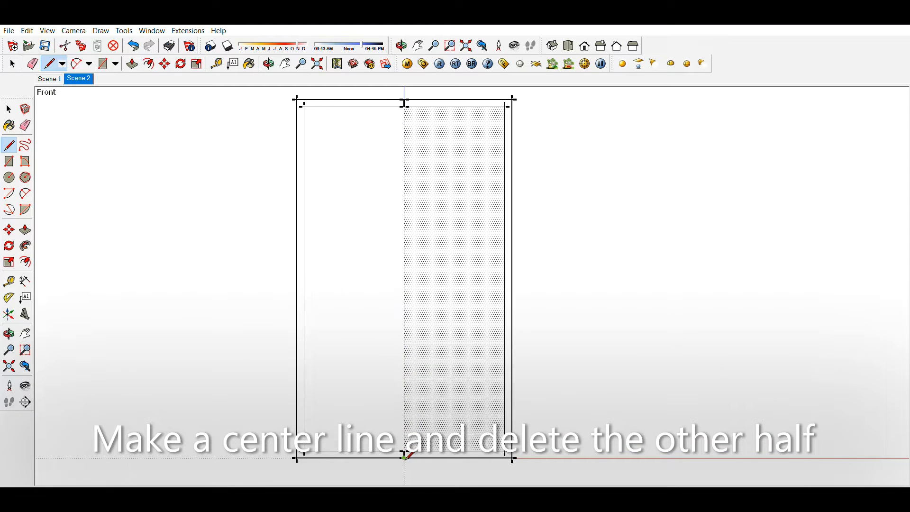
Step: Erase the left half of both rectangles and the centre line between the inner edges
key("e")
mouse_move(363, 443)
left_mouse_down()
mouse_move(347, 461)
mouse_move(305, 358)
left_mouse_up()
mouse_move(363, 93)
left_mouse_down()
mouse_move(356, 102)
mouse_move(372, 116)
left_mouse_up()
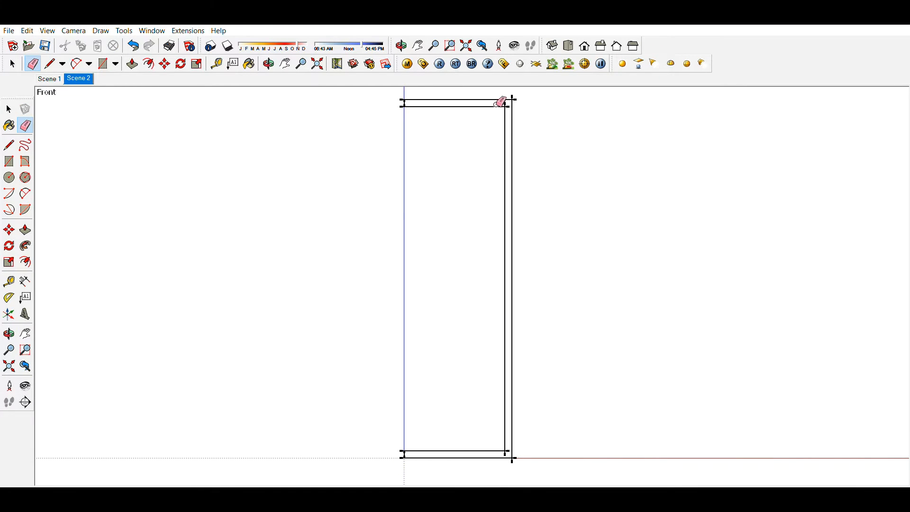
Step: Close the upper end of the right wall with a line and erase the horizontal upper strip
key("l")
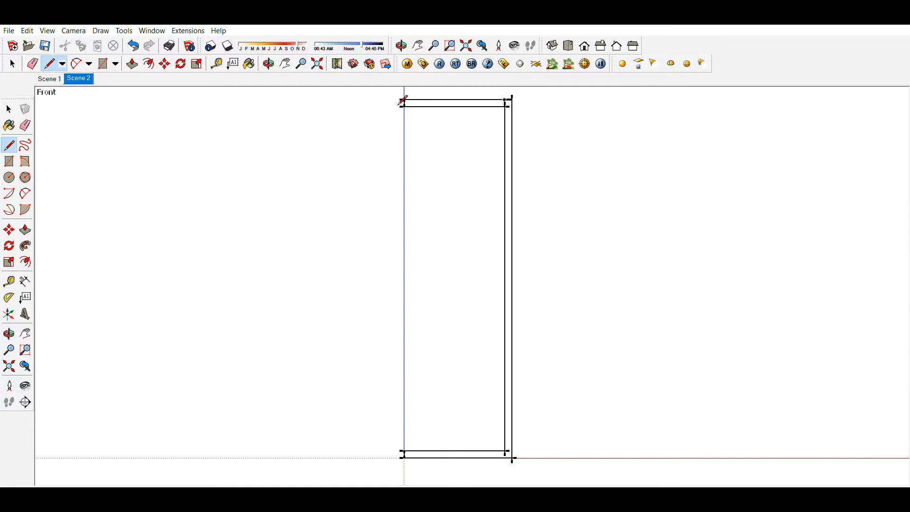
key("e")
left_click_drag(410, 104, 505, 104)
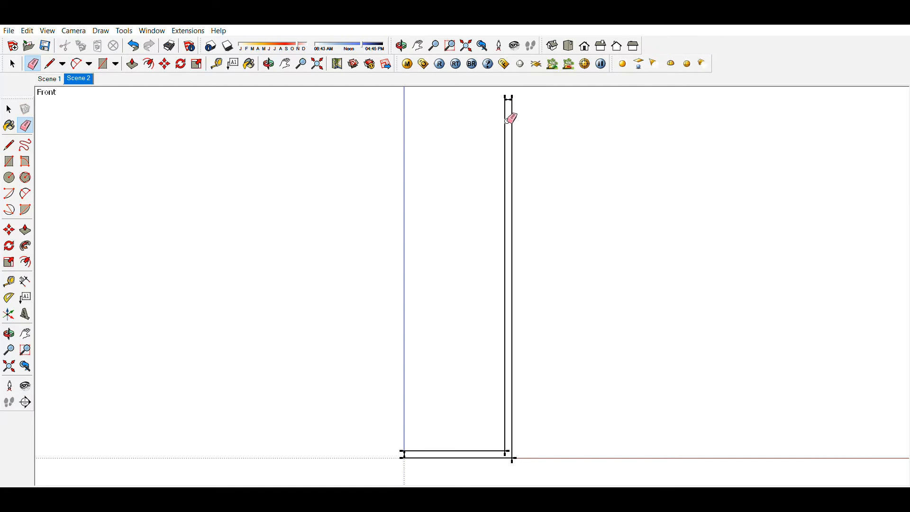
scroll(508, 92, "up", 5)
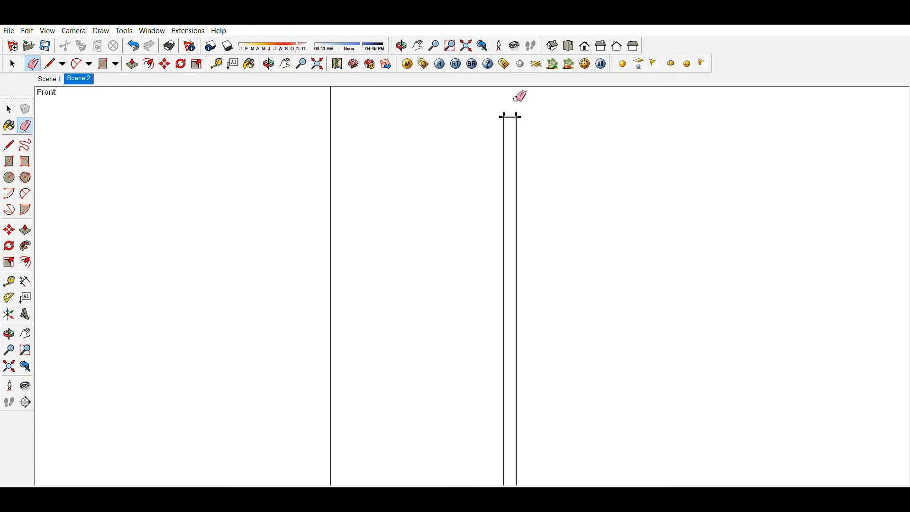
scroll(507, 140, "up", 3)
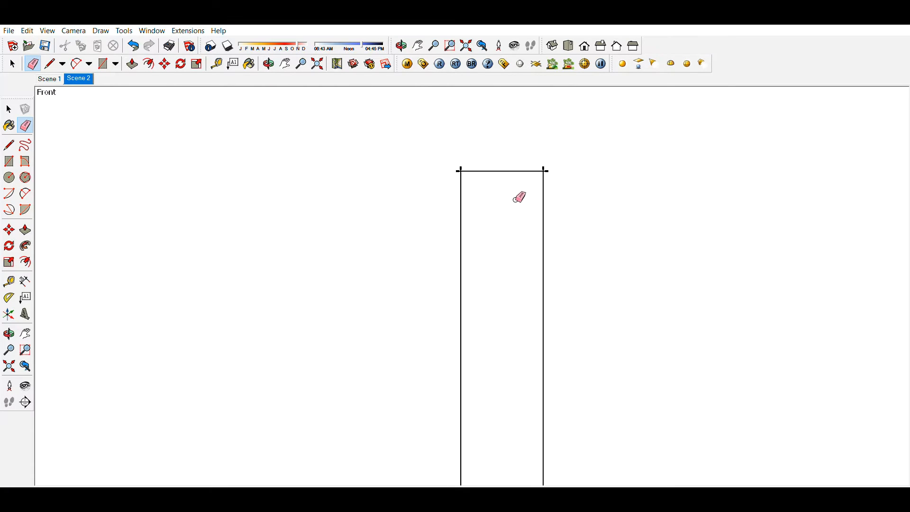
key("a")
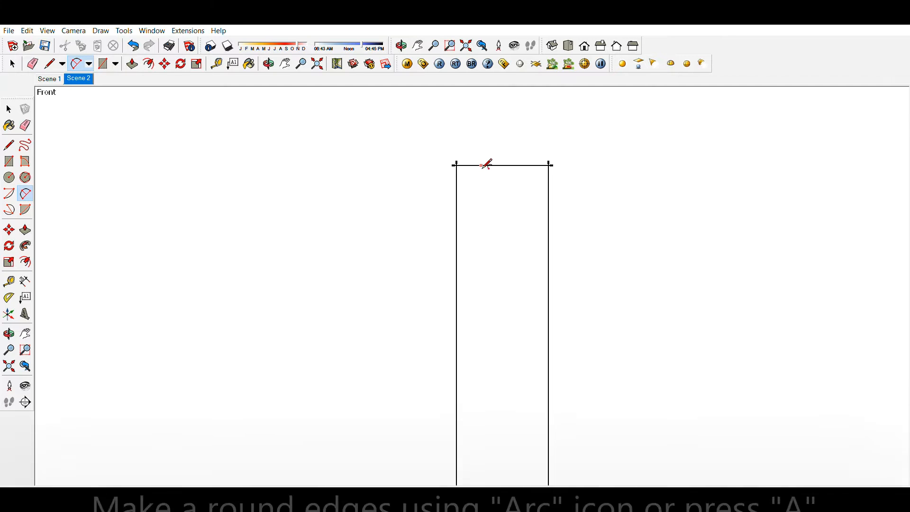
left_click(482, 165)
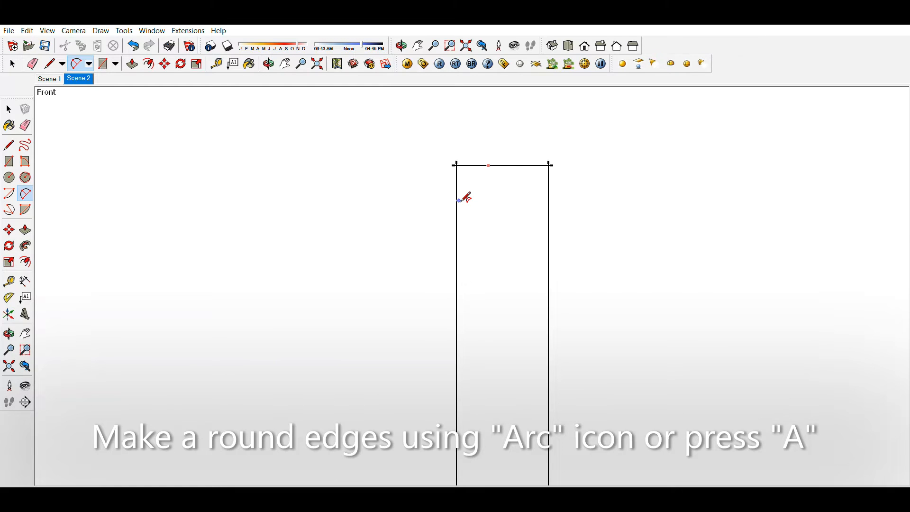
left_click(459, 200)
key("e")
left_click_drag(472, 165, 457, 172)
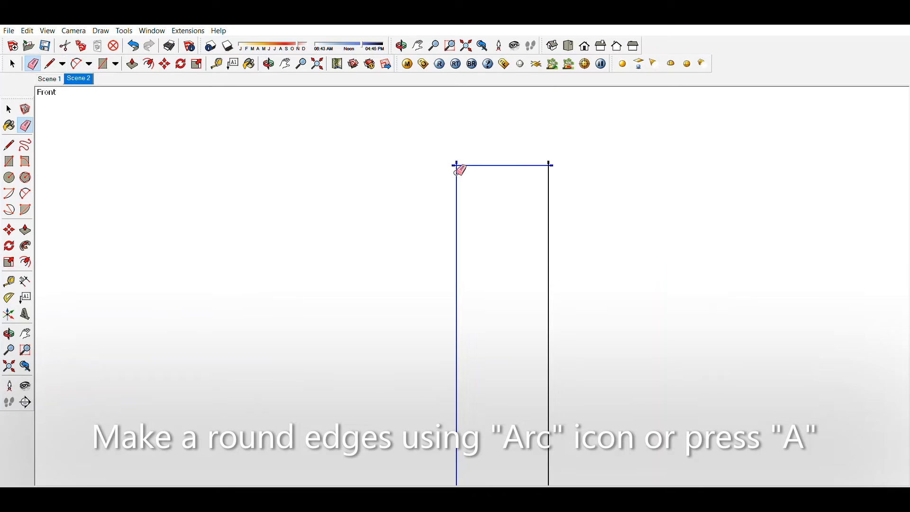
key("Escape")
Step: Round both upper corners of the vertical wall with arcs and erase the leftover sharp corners
key("a")
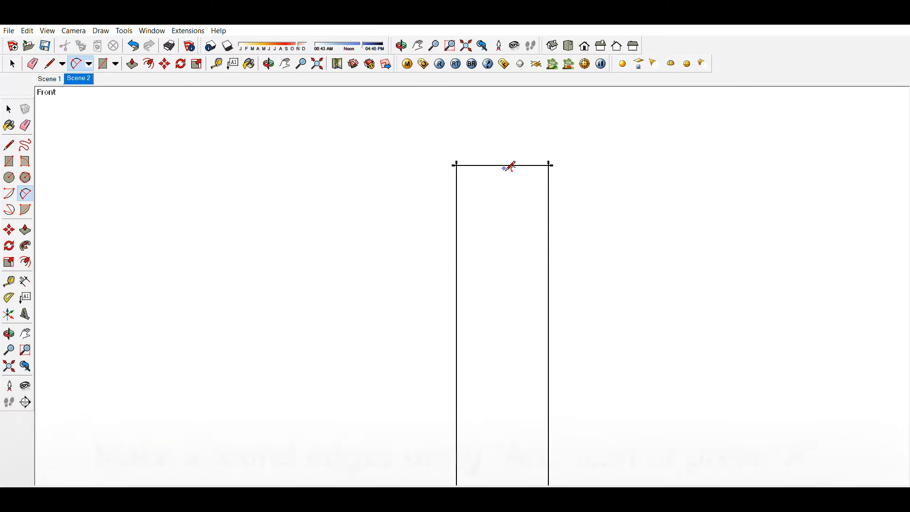
left_click(489, 166)
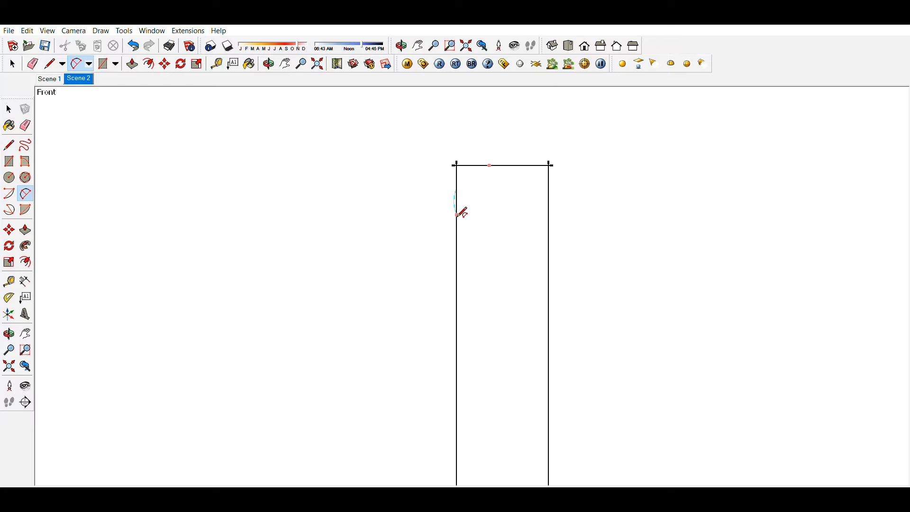
left_click(462, 199)
double_click(549, 195)
key("e")
left_click_drag(548, 172, 557, 163)
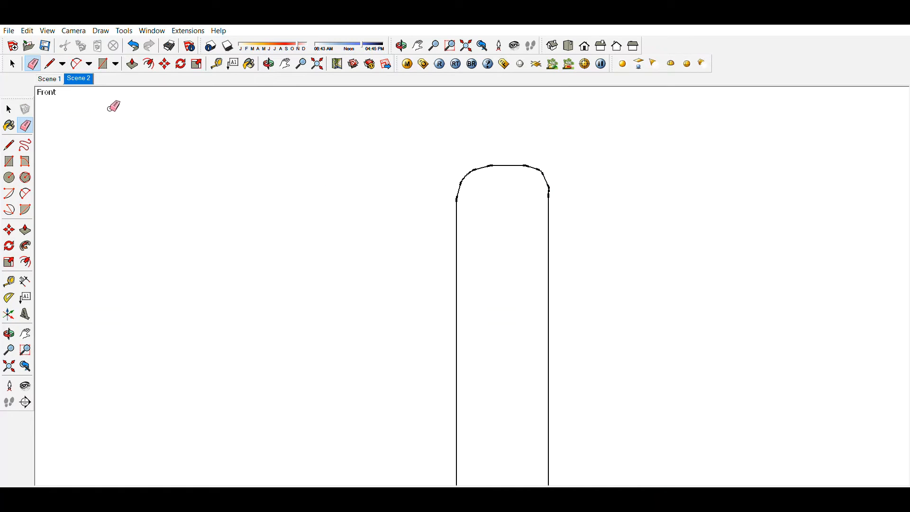
Step: Fit the whole profile in view and switch to the Scene 1 perspective view
scroll(148, 91, "up", 3)
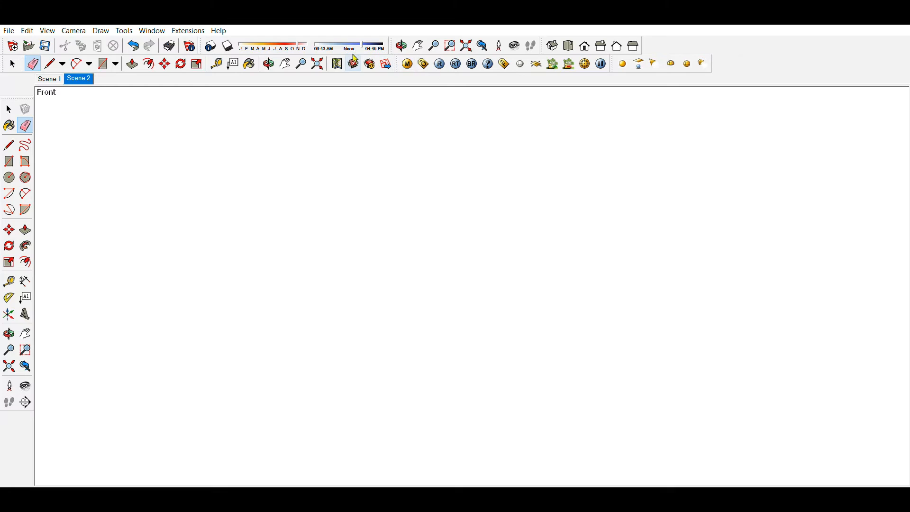
left_click(317, 63)
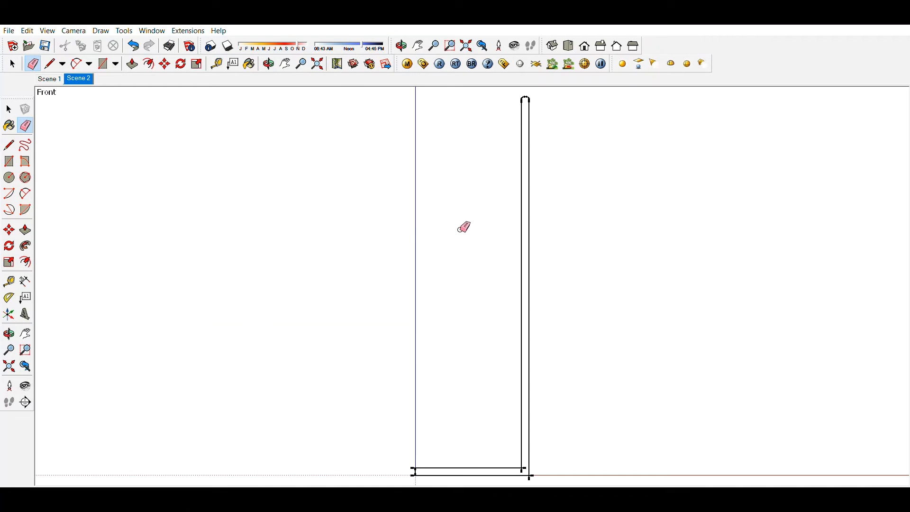
key("z")
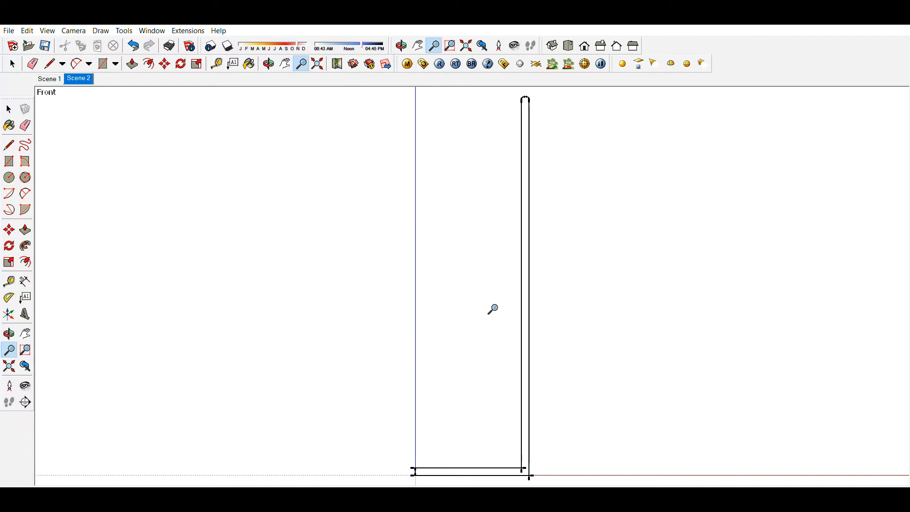
left_click(12, 63)
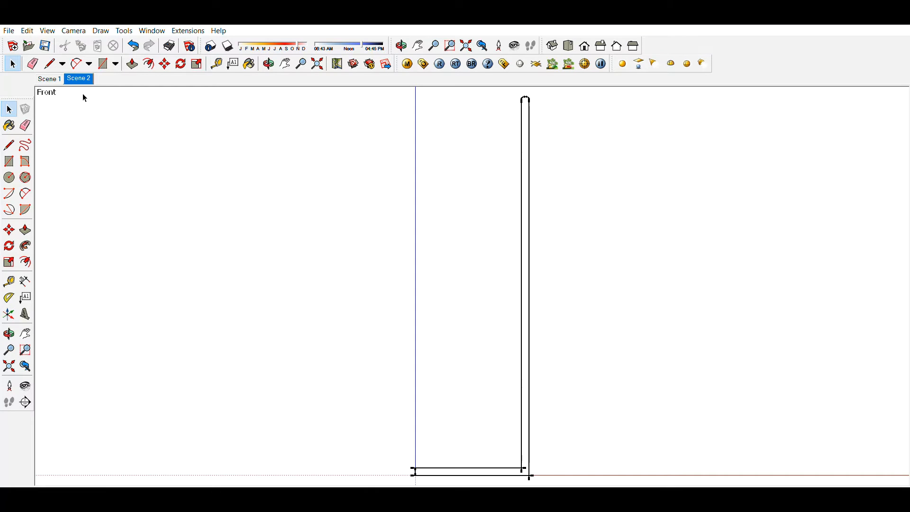
left_click(51, 78)
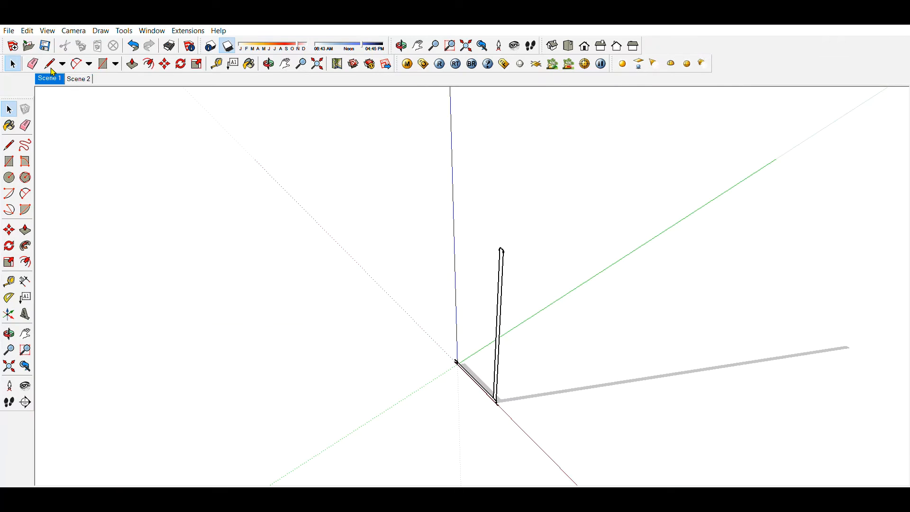
Step: Turn off the shadows and draw a horizontal circle centred on the origin, reaching the outer bottom corner of the wall profile
left_click(228, 45)
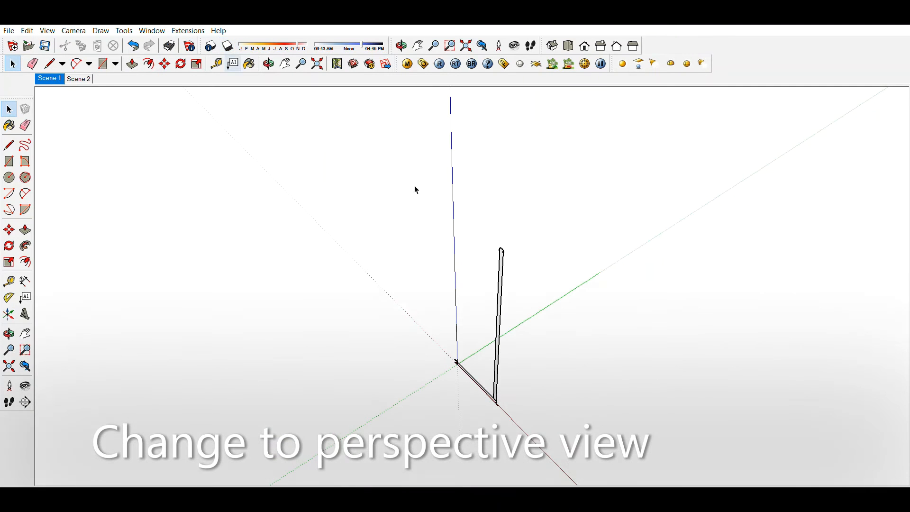
scroll(498, 414, "up", 1)
mouse_move(501, 360)
middle_mouse_down()
mouse_move(509, 360)
mouse_move(475, 360)
mouse_move(539, 353)
mouse_move(485, 367)
middle_mouse_up()
scroll(463, 382, "up", 3)
scroll(468, 381, "down", 3)
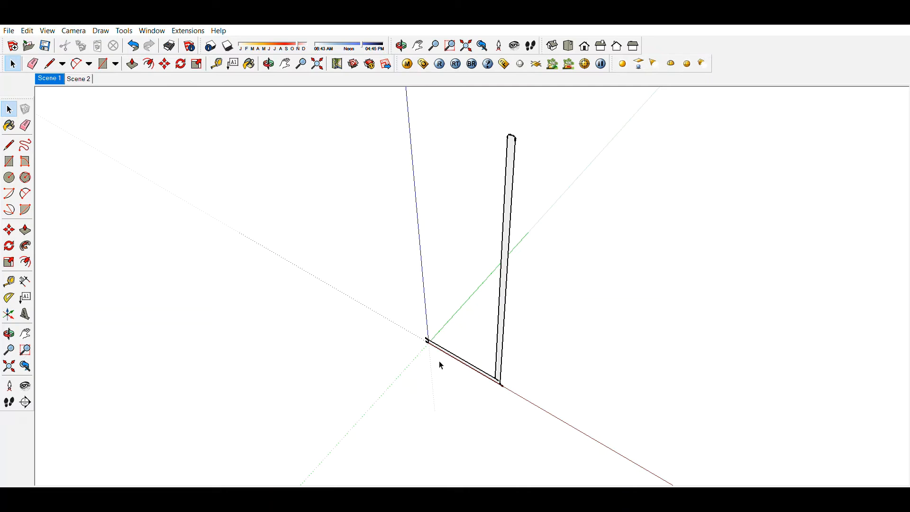
middle_click_drag(439, 365, 460, 345)
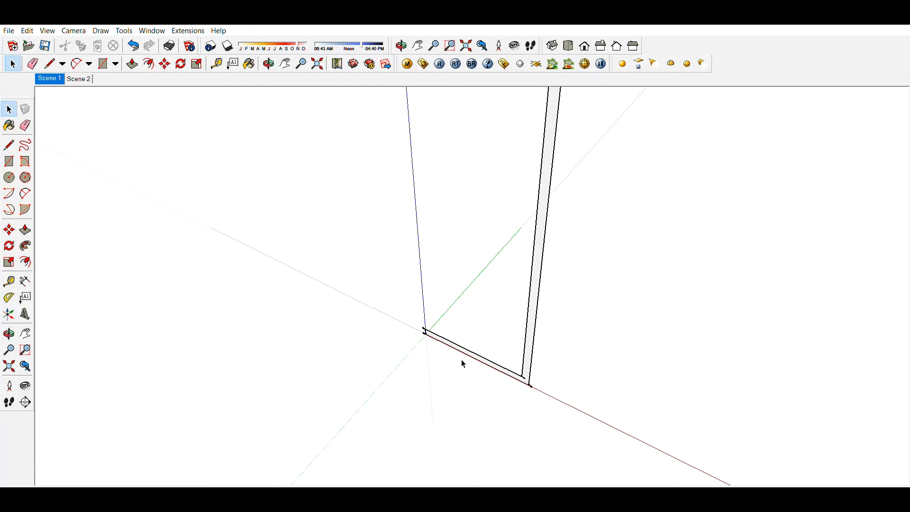
key("c")
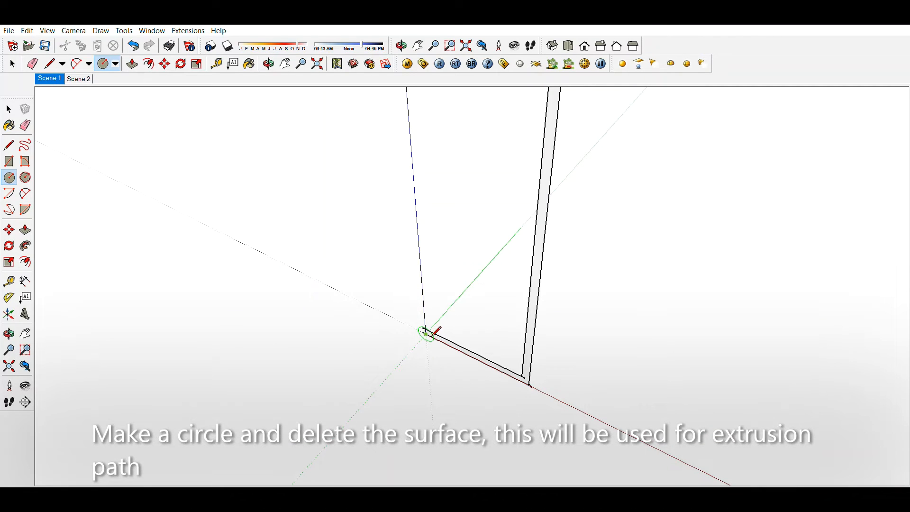
left_click(425, 332)
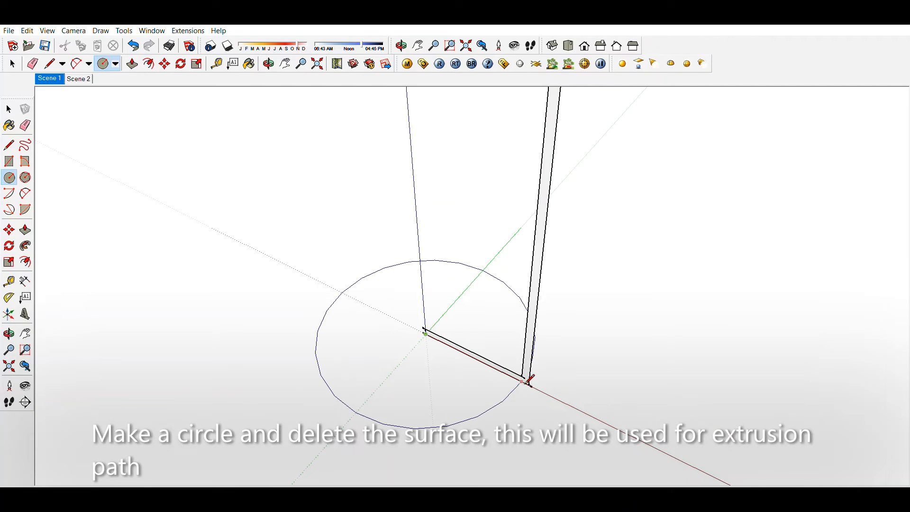
left_click(531, 382)
scroll(456, 387, "down", 2)
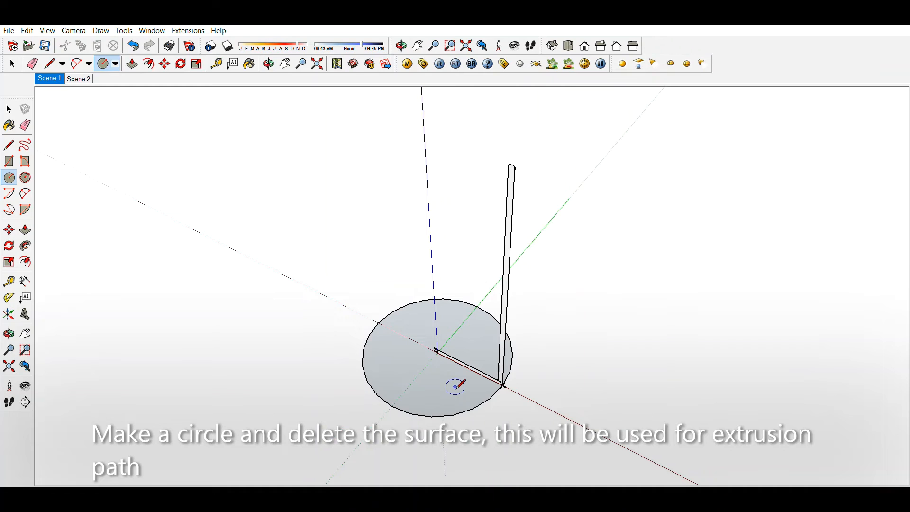
Step: Delete the circle's face, keeping only its edge as the extrusion path
key("space")
left_click(459, 384)
key("Delete")
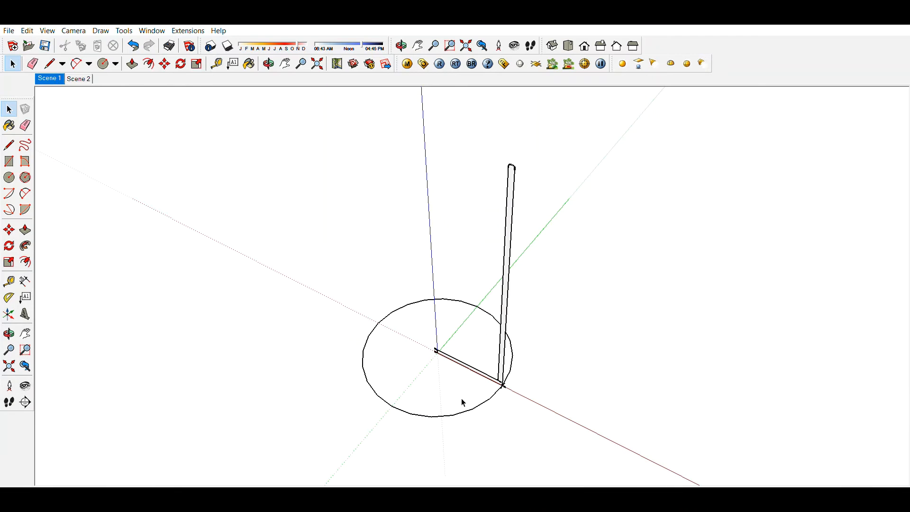
Step: Sweep the wall profile around the circle edge with Follow Me to form the round container
left_click(437, 417)
left_click(27, 245)
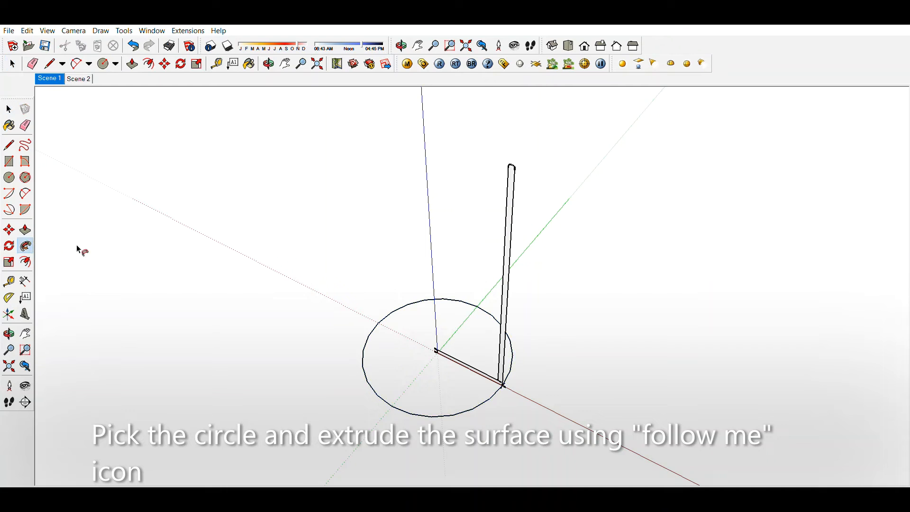
left_click(513, 204)
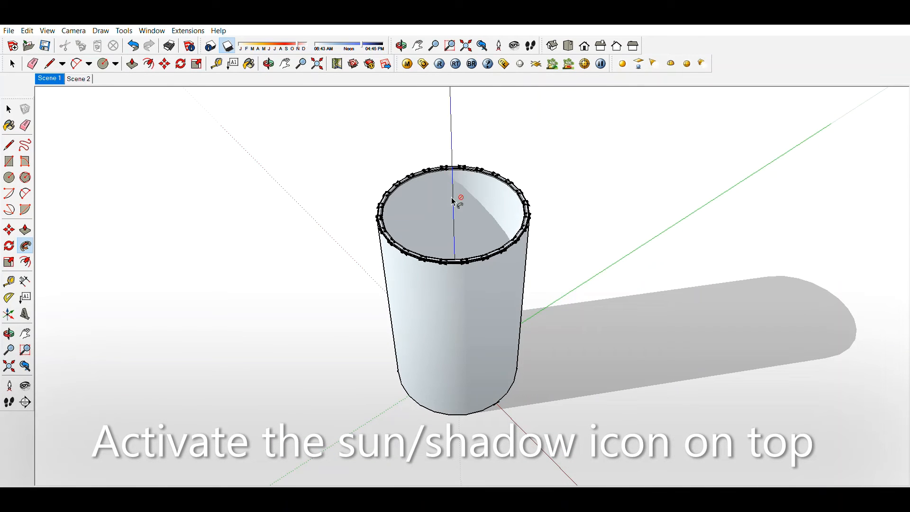
Step: Select the whole container and paint it with a transparent light-blue material, then clear the selection
key("o")
left_click_drag(475, 232, 440, 265)
left_click(13, 64)
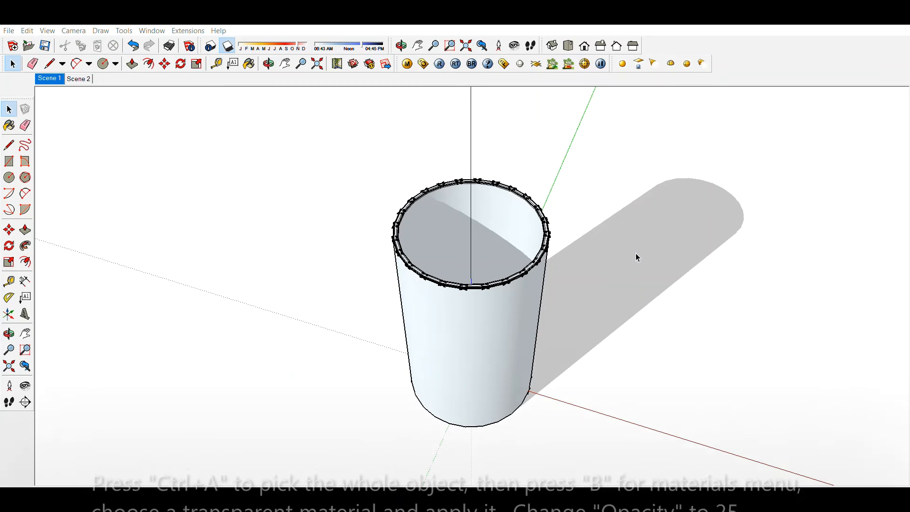
key("ctrl+a")
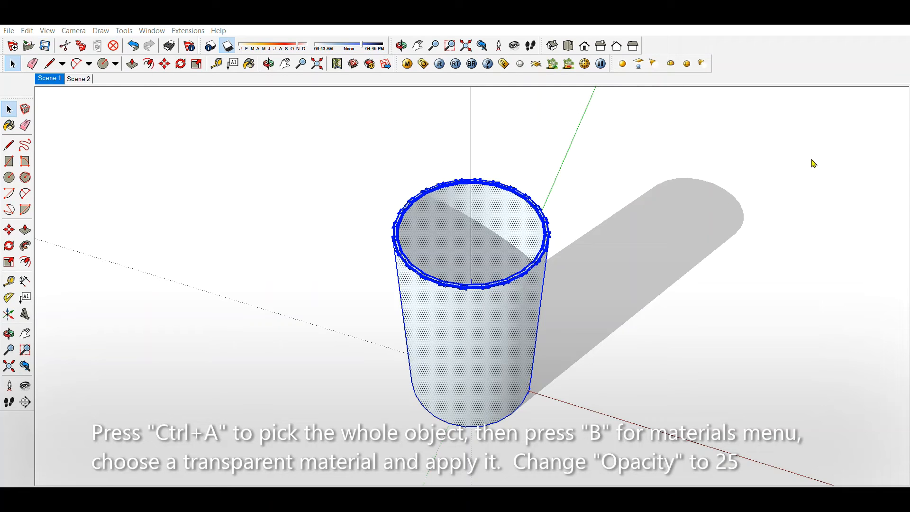
key("b")
left_click(513, 229)
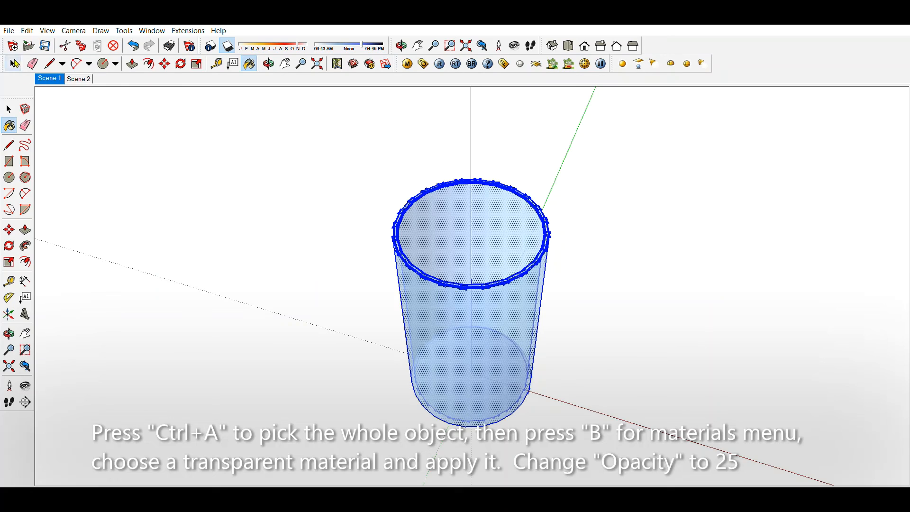
left_click(14, 61)
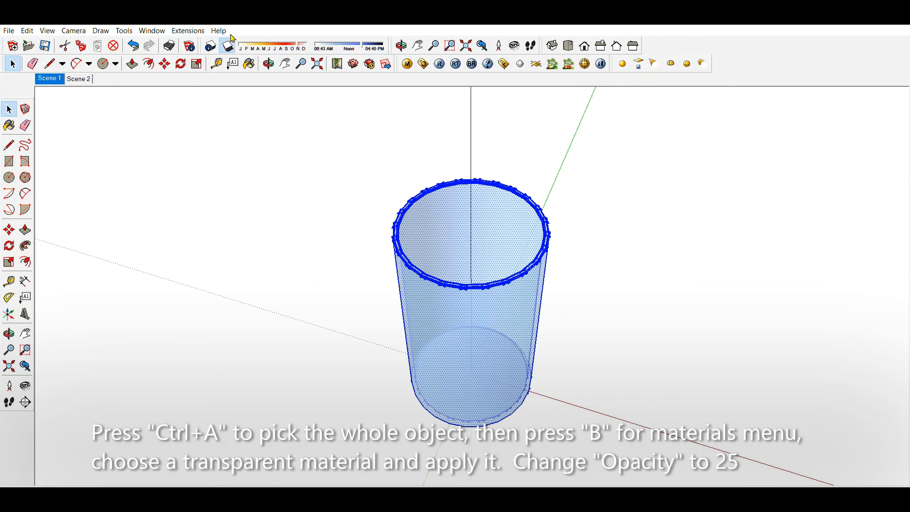
left_click(251, 139)
Step: Examine the transparent container's walls, rim and base from several angles and distances
middle_click_drag(319, 195, 573, 400)
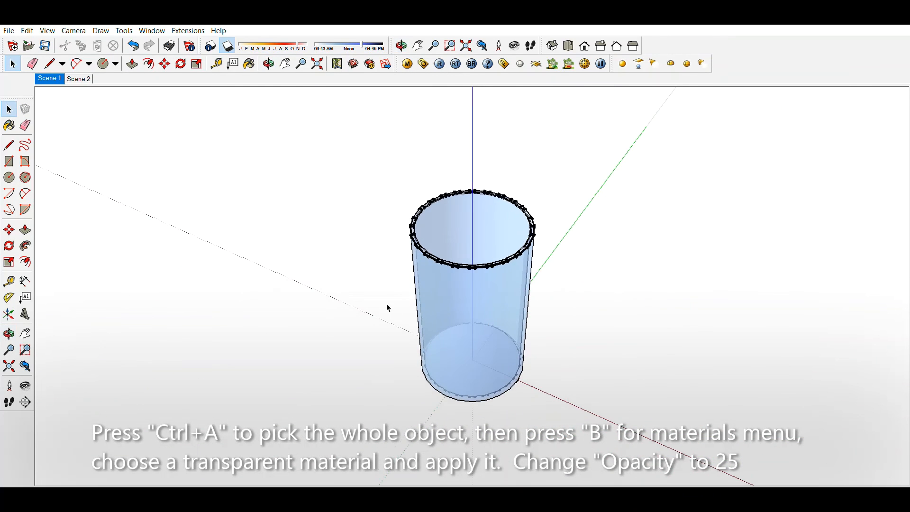
scroll(386, 308, "down", 3)
scroll(449, 322, "up", 2)
scroll(455, 320, "up", 2)
middle_click_drag(463, 319, 477, 331)
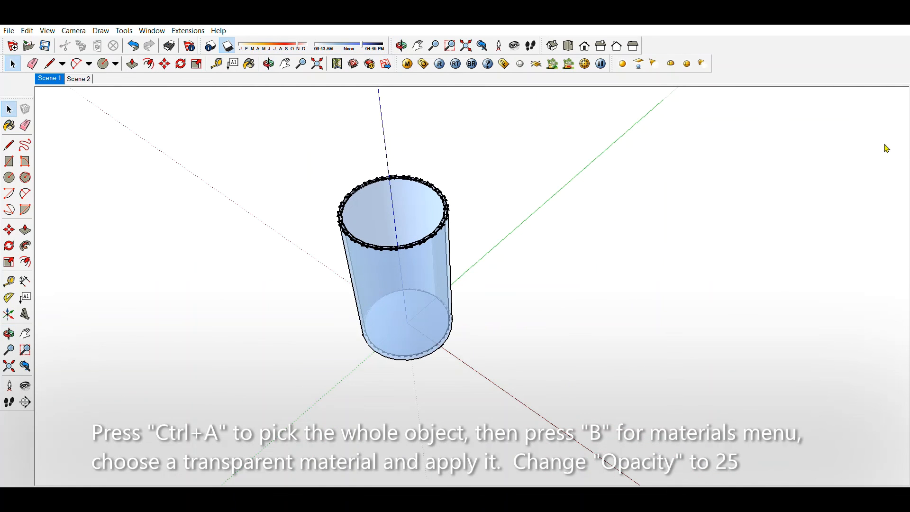
left_click(210, 46)
middle_click_drag(426, 223, 443, 243)
scroll(350, 280, "up", 5)
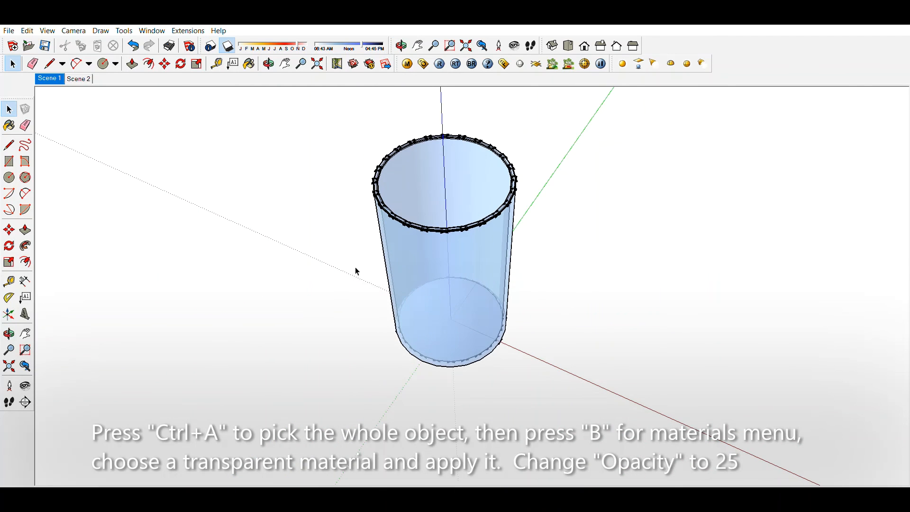